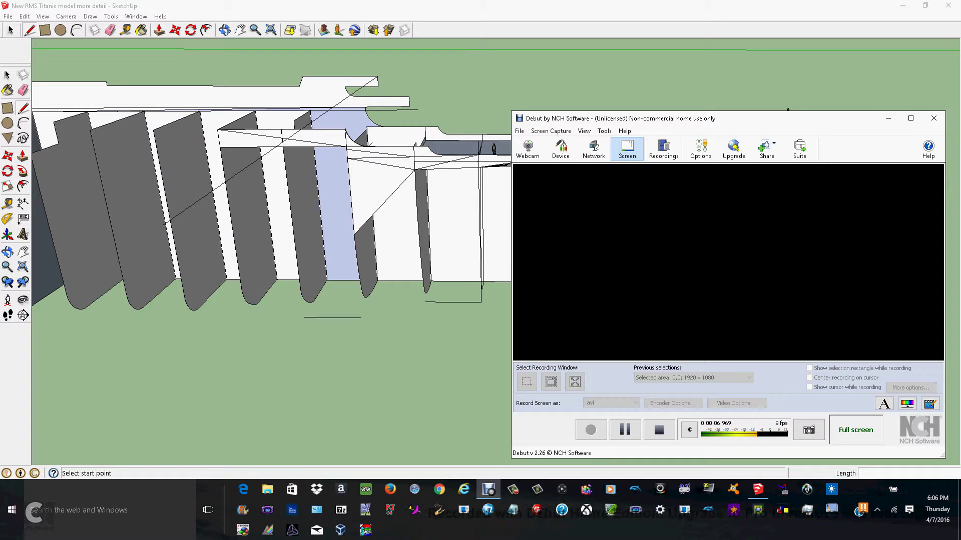
Switch to the Titanic model in SketchUp and examine the hull frames and plating from bow to stern
key(alt+Tab)
middle_drag(926, 260, 816, 190)
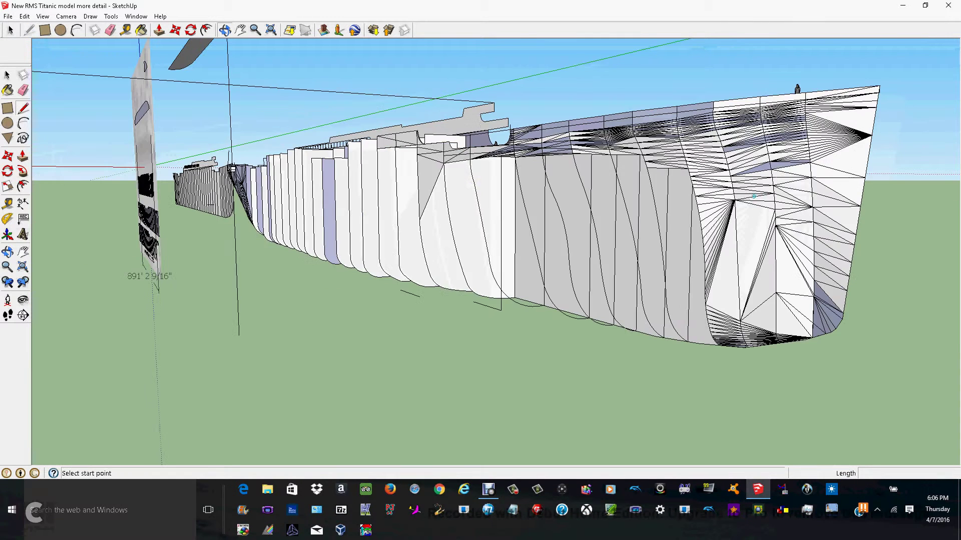
scroll(816, 190, up, 3)
middle_drag(875, 260, 833, 276)
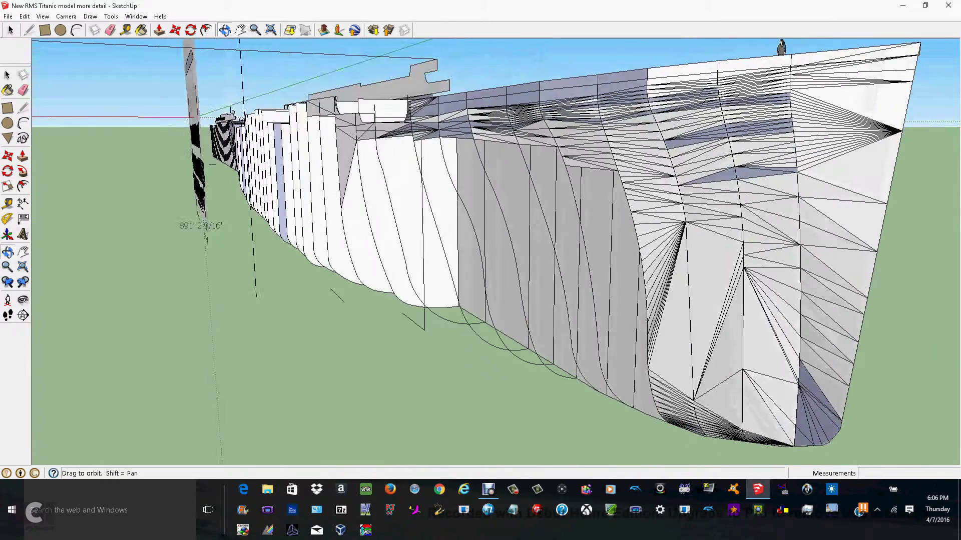
scroll(833, 276, down, 3)
scroll(453, 249, up, 2)
middle_drag(454, 249, 551, 205)
middle_drag(496, 283, 778, 240)
scroll(829, 210, up, 2)
middle_drag(828, 210, 601, 253)
scroll(600, 253, down, 3)
middle_drag(705, 241, 690, 261)
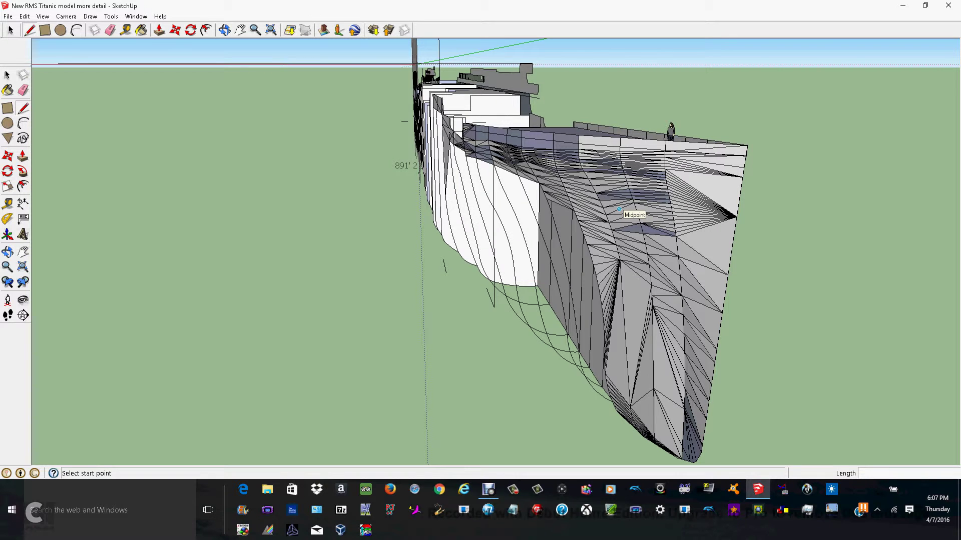
middle_drag(619, 209, 764, 282)
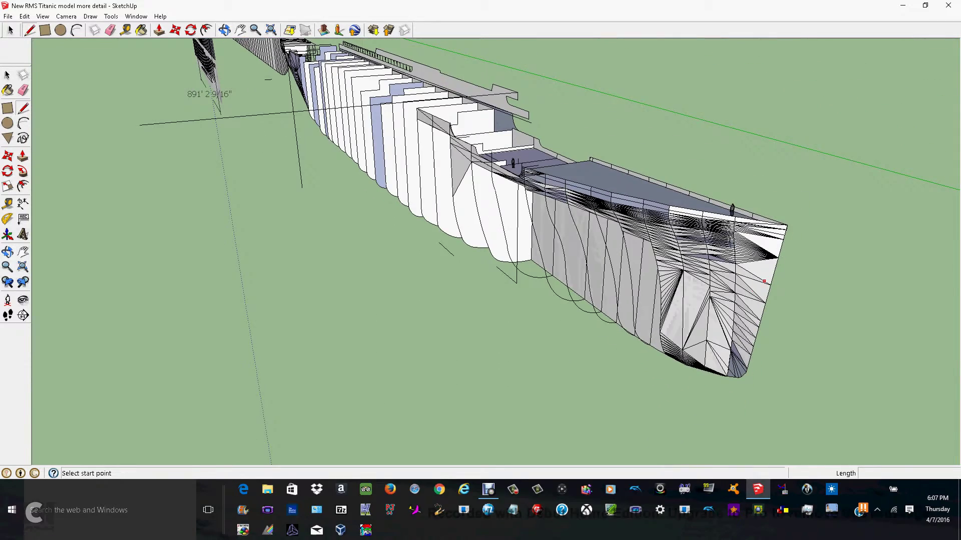
scroll(672, 233, up, 4)
middle_drag(672, 233, 575, 175)
middle_drag(500, 213, 830, 80)
scroll(889, 186, down, 4)
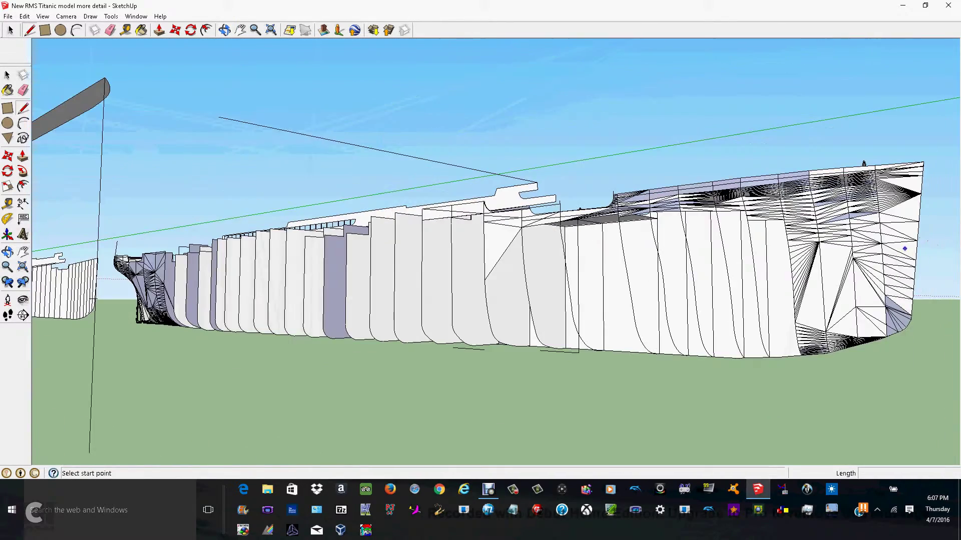
scroll(135, 275, up, 4)
middle_drag(48, 309, 624, 279)
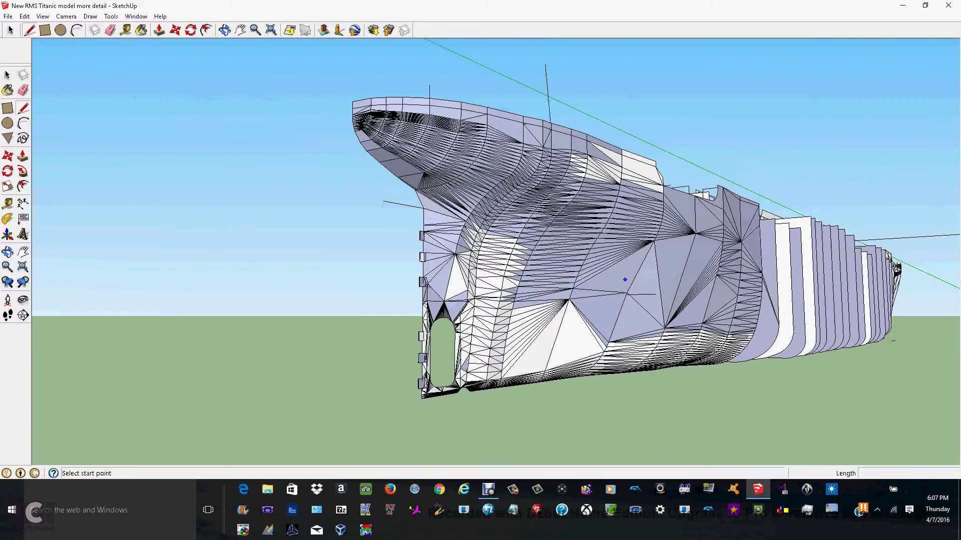
scroll(624, 279, up, 4)
middle_drag(374, 256, 467, 289)
Unhide the hidden water surface and propeller shafts around the hull
click(24, 16)
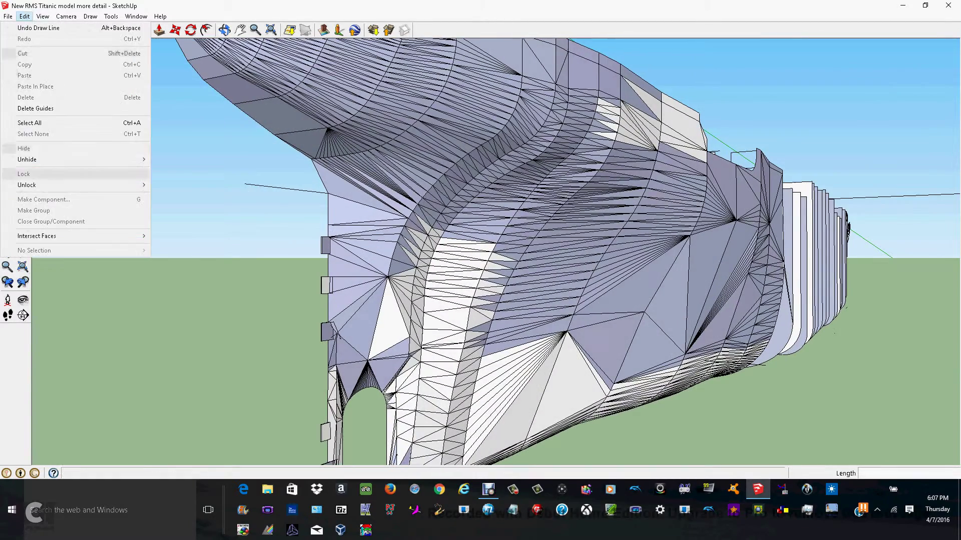
mouse_move(27, 159)
key(Return)
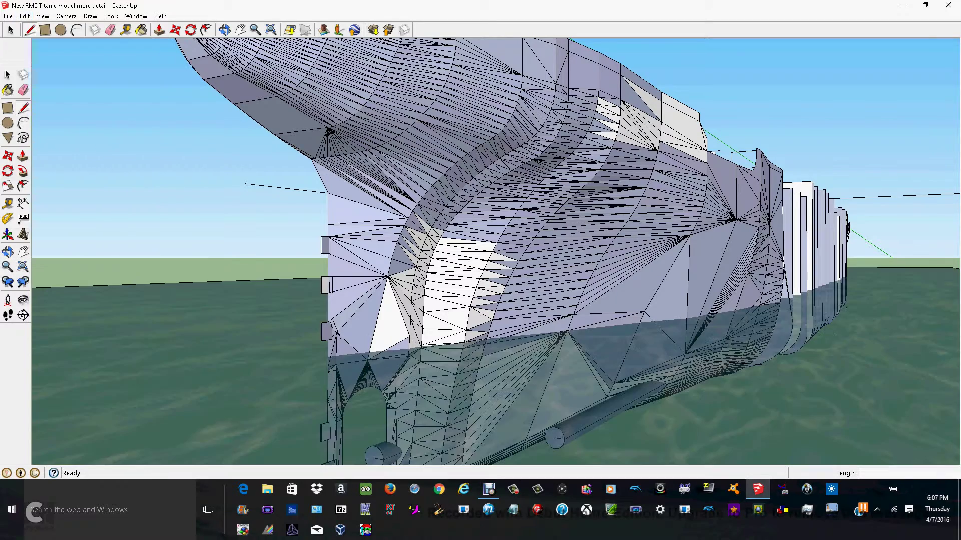
scroll(552, 254, down, 6)
scroll(553, 254, up, 8)
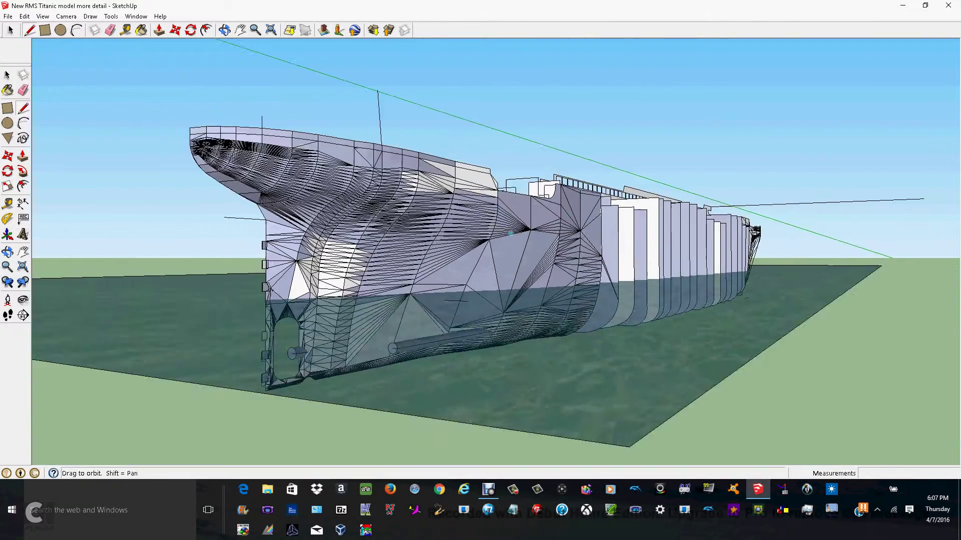
Examine the hull with the water surface, from the side frames and bow to the stern's propeller shafts
key(space)
scroll(123, 75, down, 3)
middle_drag(496, 211, 475, 250)
scroll(450, 225, down, 4)
scroll(821, 112, up, 3)
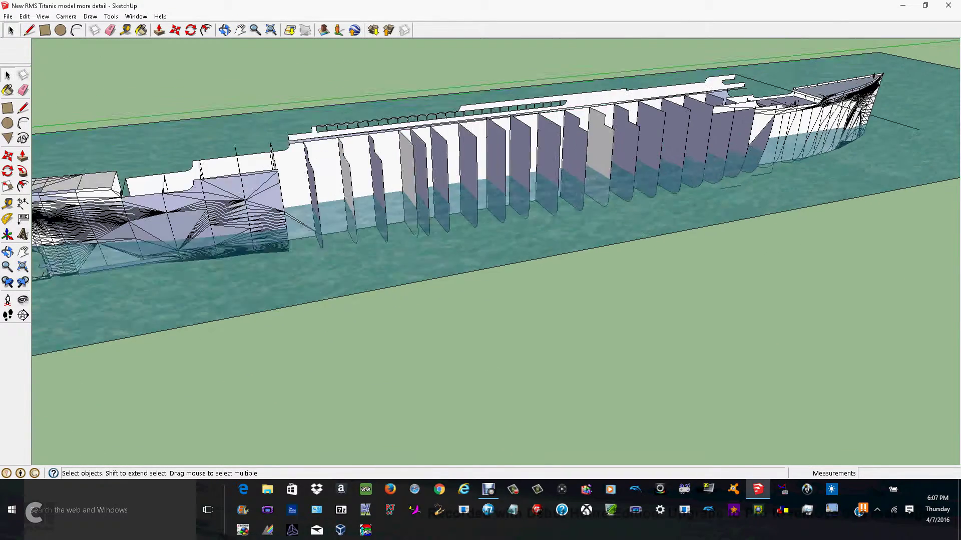
scroll(869, 116, up, 4)
middle_drag(869, 117, 585, 47)
middle_drag(471, 270, 360, 245)
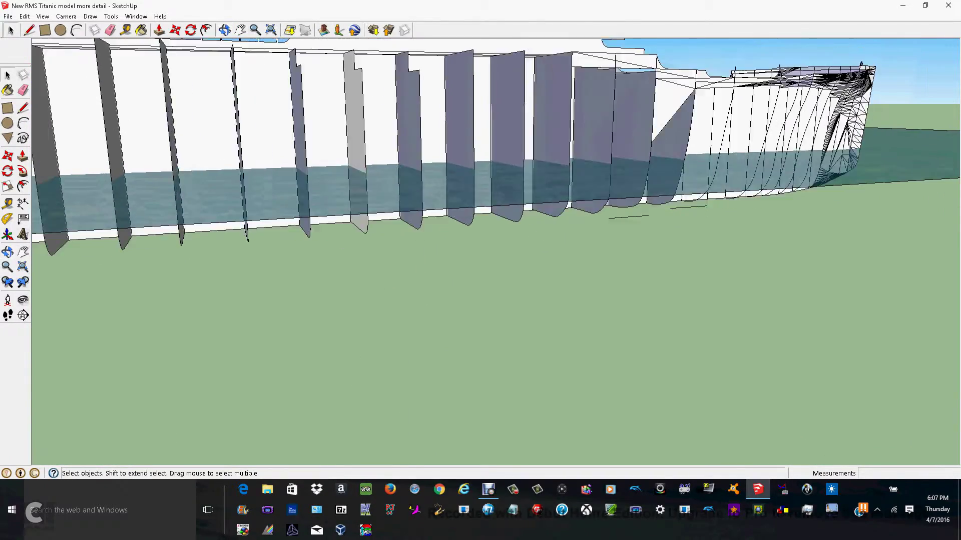
scroll(907, 162, down, 3)
middle_drag(480, 250, 548, 238)
middle_drag(321, 241, 330, 300)
scroll(450, 162, down, 1)
scroll(190, 173, up, 3)
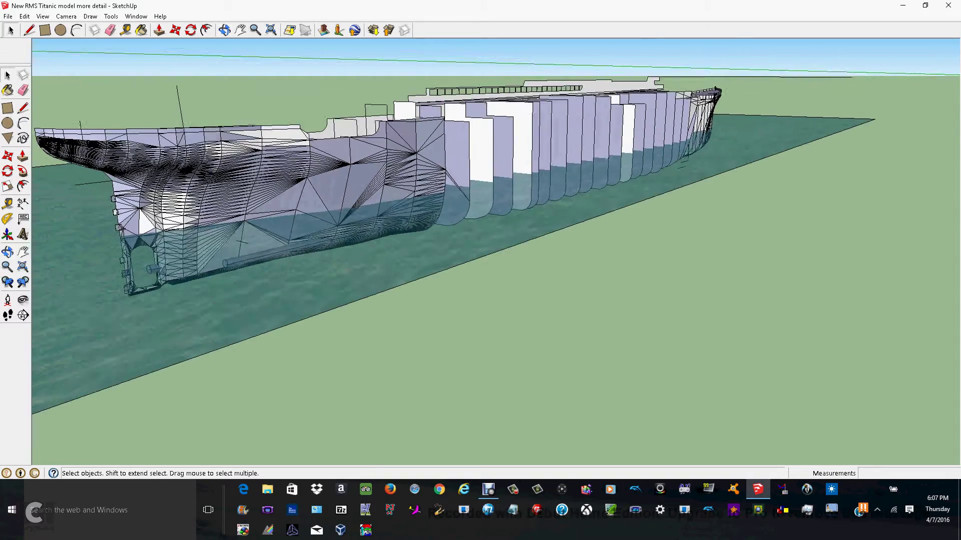
scroll(480, 250, up, 3)
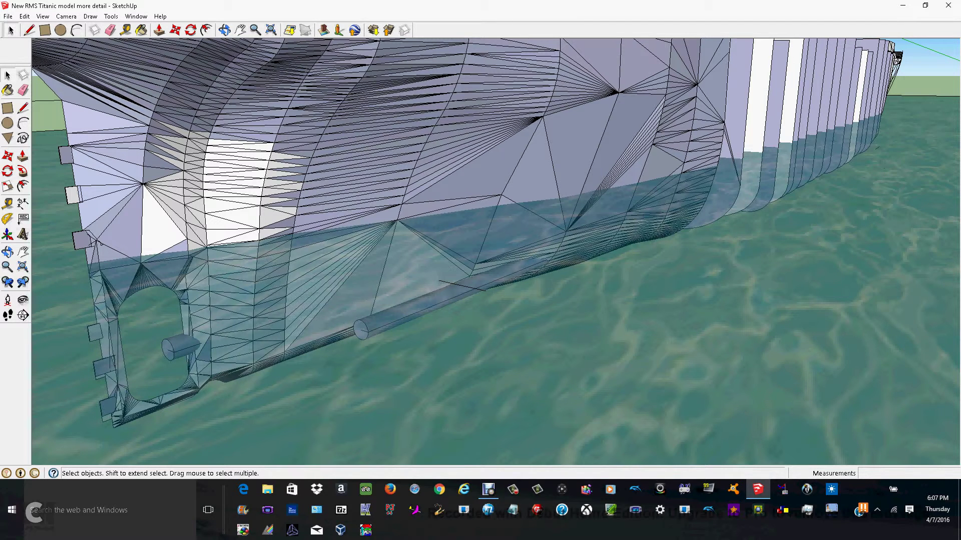
scroll(559, 170, down, 8)
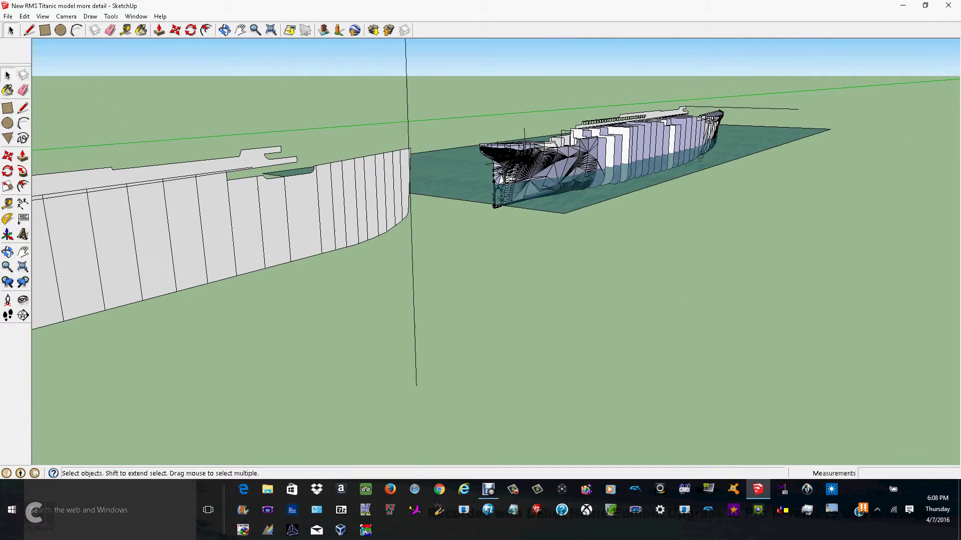
Examine the ship plans sheet with the traced hull profile and the cross-section frames
key(Page_Down)
key(Page_Down)
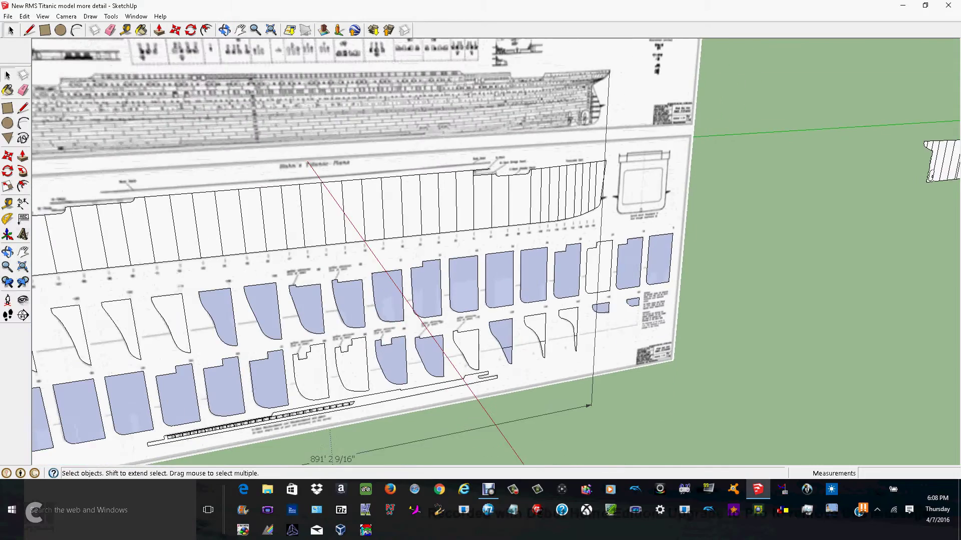
key(Page_Down)
scroll(215, 96, up, 5)
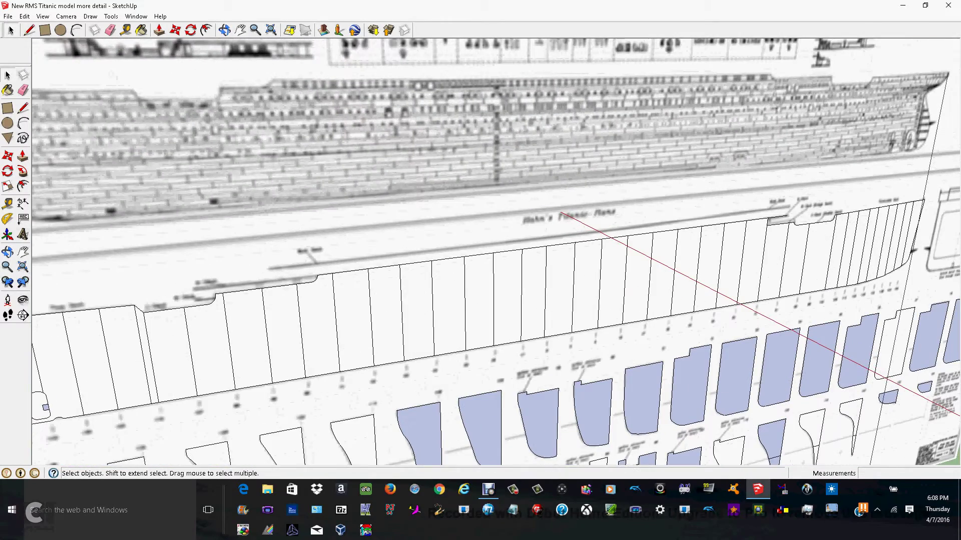
middle_drag(497, 251, 411, 243)
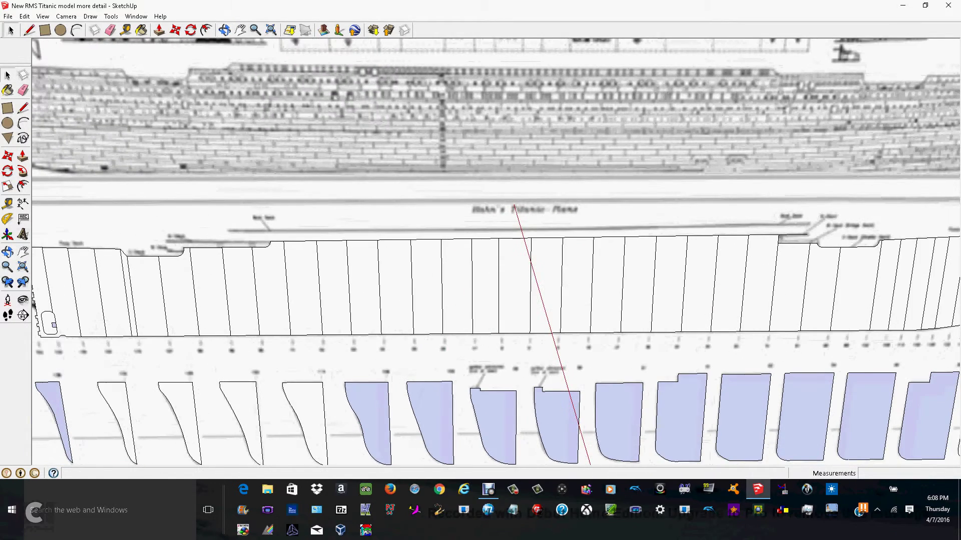
scroll(212, 127, down, 5)
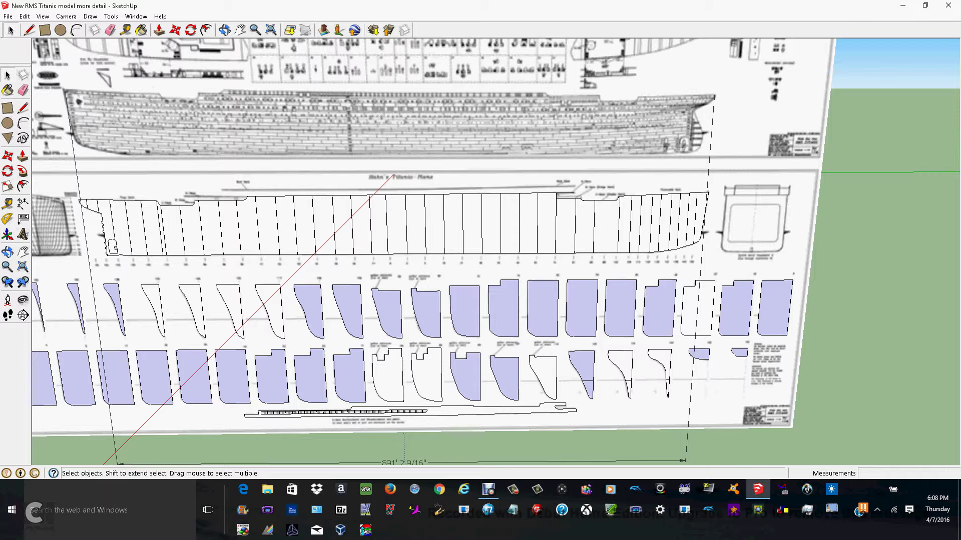
Hide the water surface group around the hull
scroll(103, 160, down, 6)
scroll(323, 171, up, 1)
scroll(720, 193, up, 5)
right_click(485, 184)
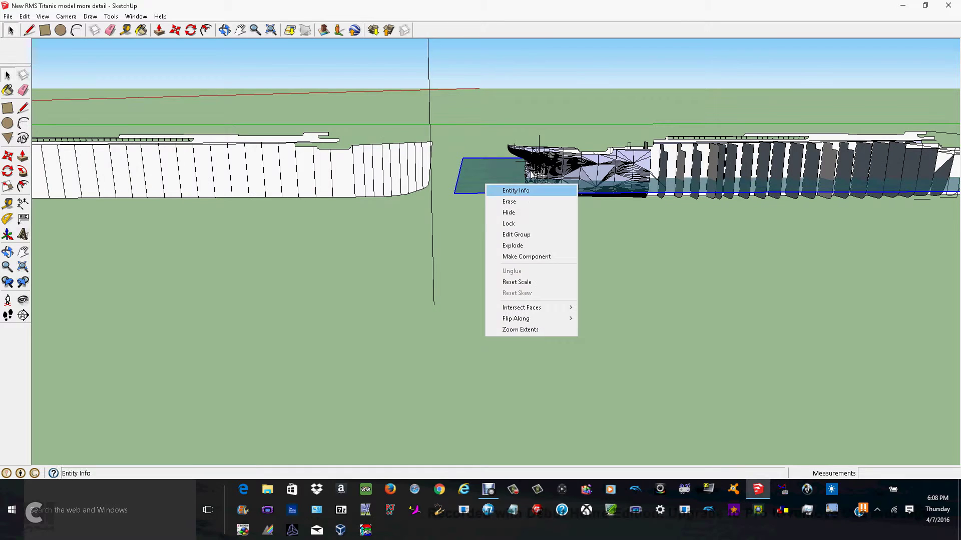
click(509, 212)
scroll(393, 225, down, 3)
scroll(732, 188, up, 3)
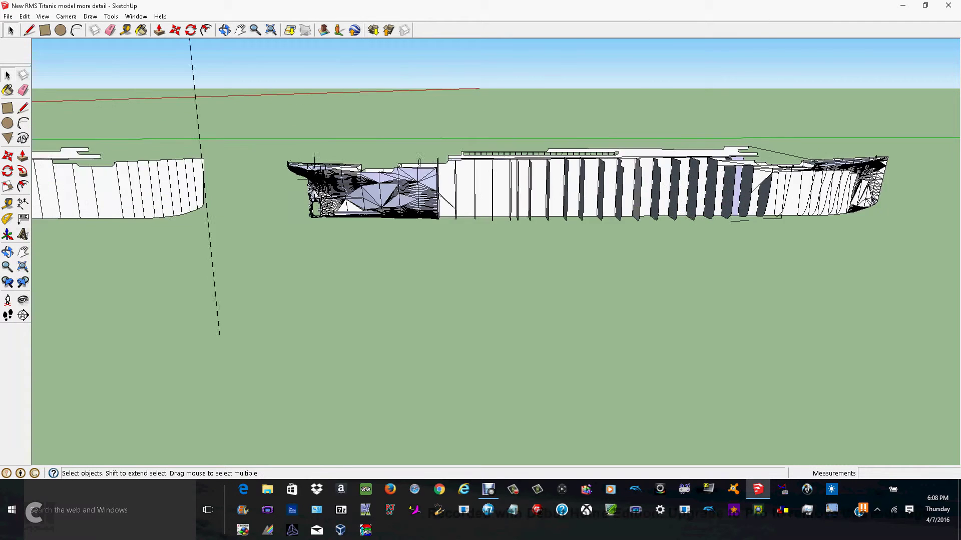
Draw a line between two neighbouring hull frames just below the existing bow plating
scroll(874, 175, up, 6)
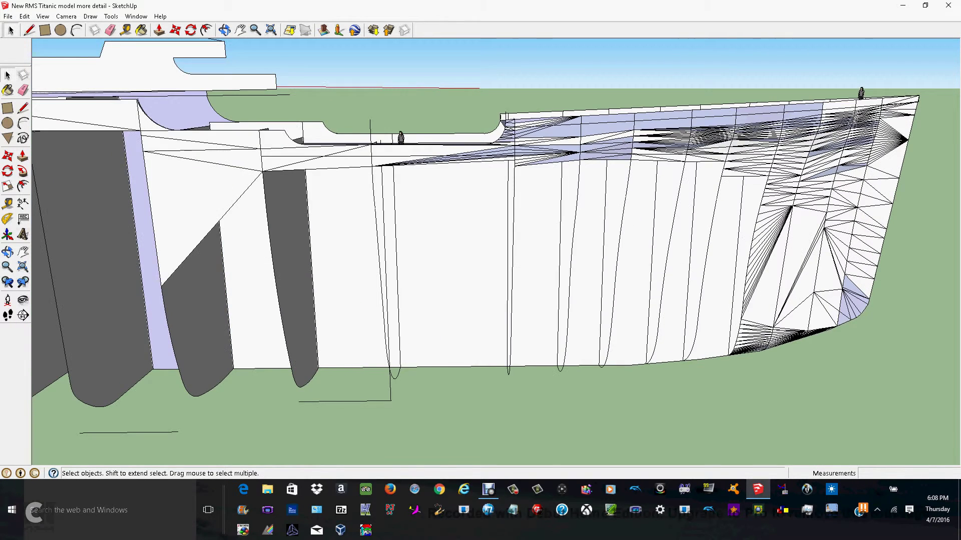
scroll(401, 139, up, 5)
key(l)
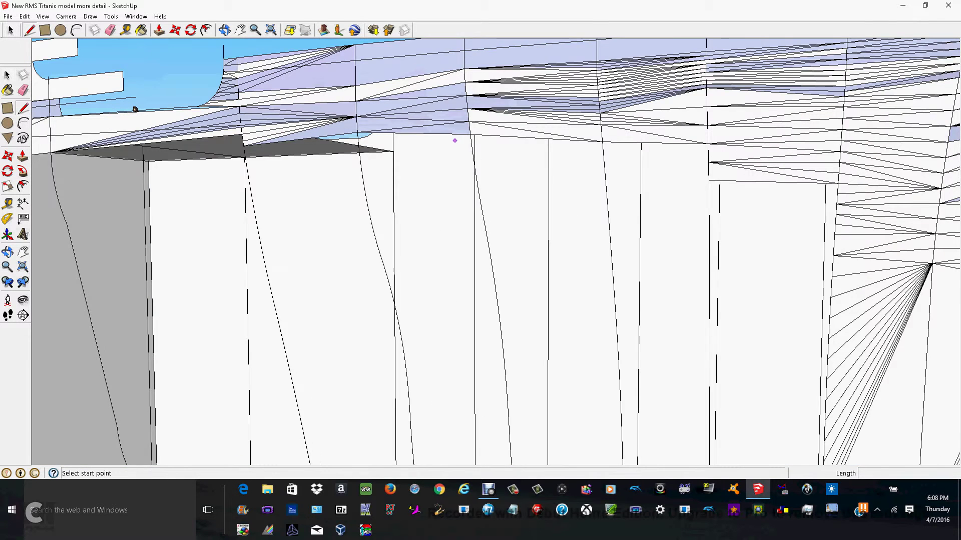
scroll(650, 165, up, 1)
click(715, 163)
click(596, 159)
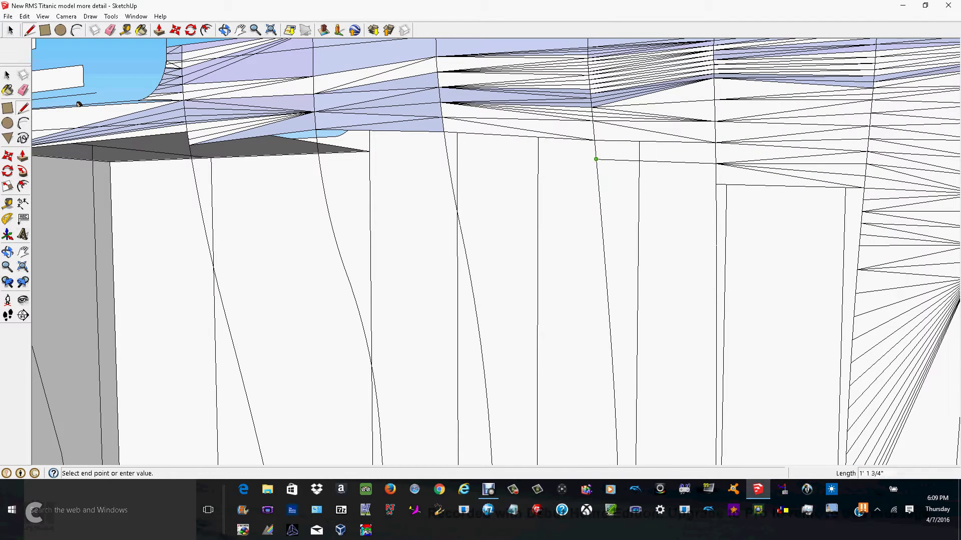
Try closing the strip between the two frames with further lines along the frame edges, and undo the lines
scroll(591, 156, up, 2)
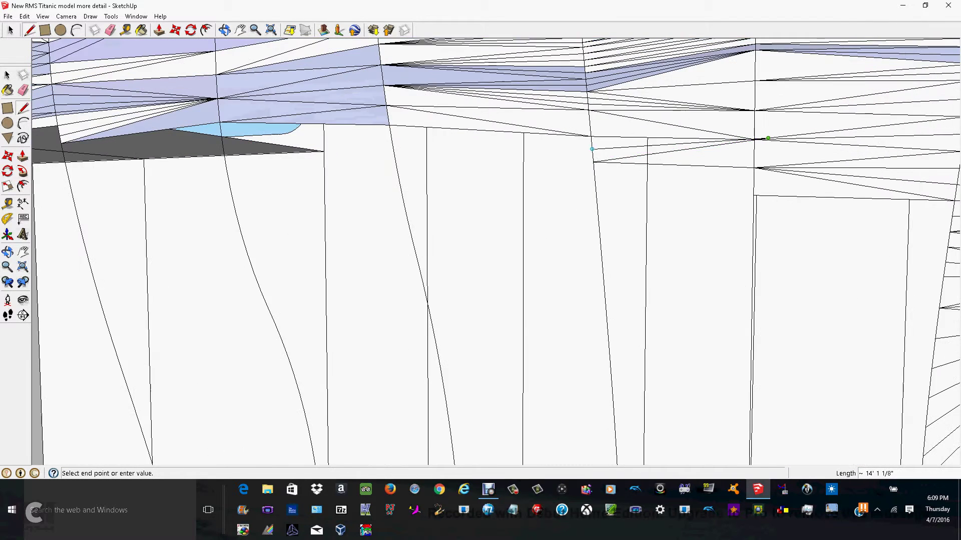
click(592, 149)
key(ctrl+z)
middle_drag(591, 143, 576, 145)
middle_drag(751, 158, 732, 166)
click(761, 143)
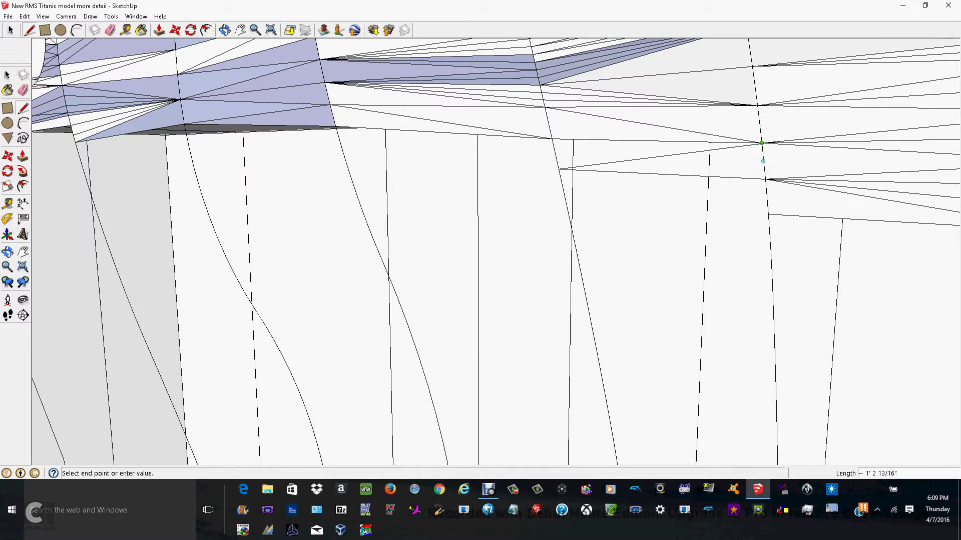
click(765, 179)
mouse_move(765, 179)
middle_down()
mouse_move(735, 195)
mouse_move(762, 219)
middle_up()
key(ctrl+z)
key(ctrl+z)
Redraw the first strip's lower edge and diagonal, and add a second triangulated strip below it between the same frames
click(561, 196)
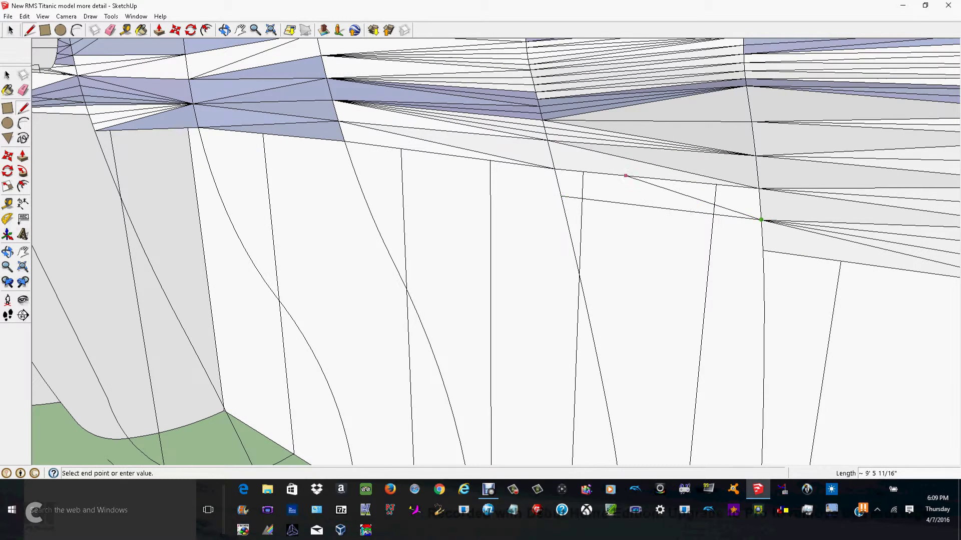
click(555, 169)
middle_drag(579, 190, 713, 161)
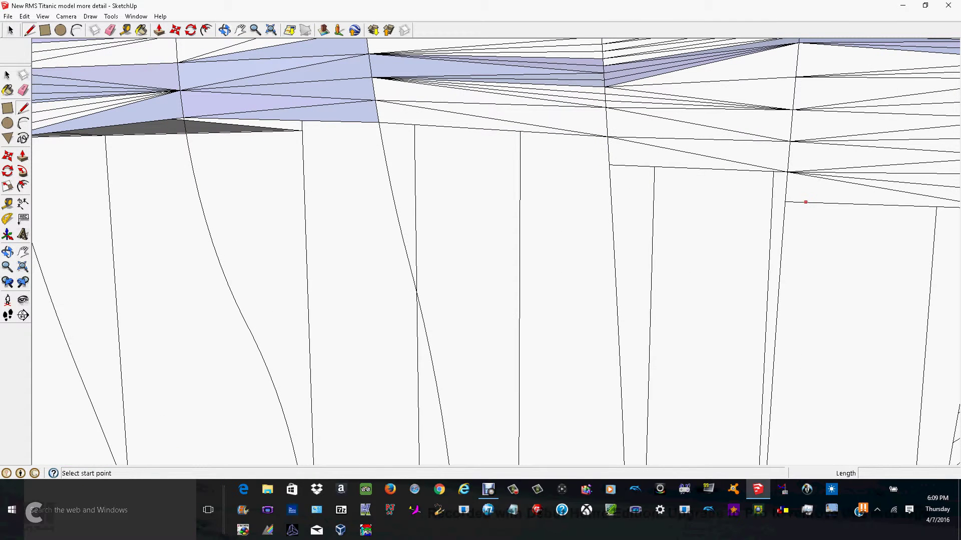
click(610, 191)
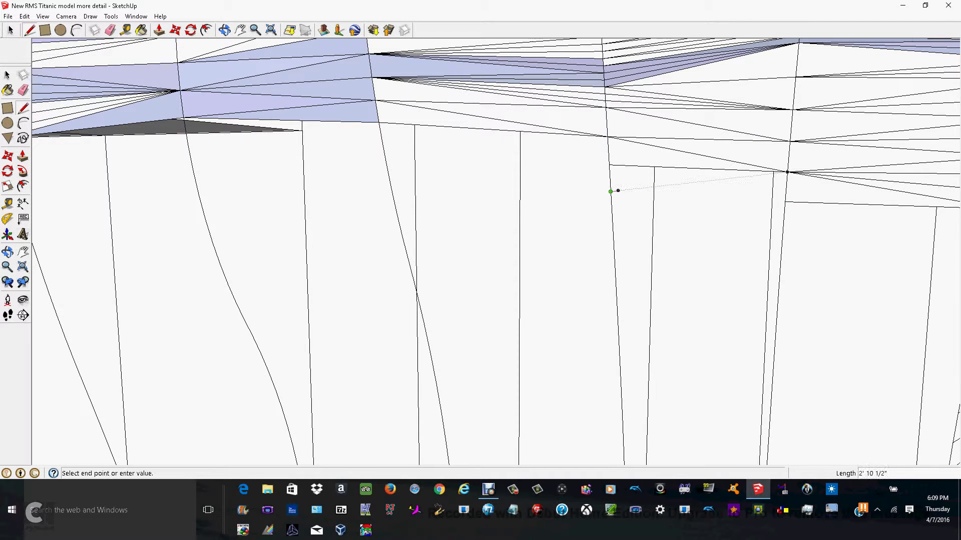
click(784, 202)
click(609, 164)
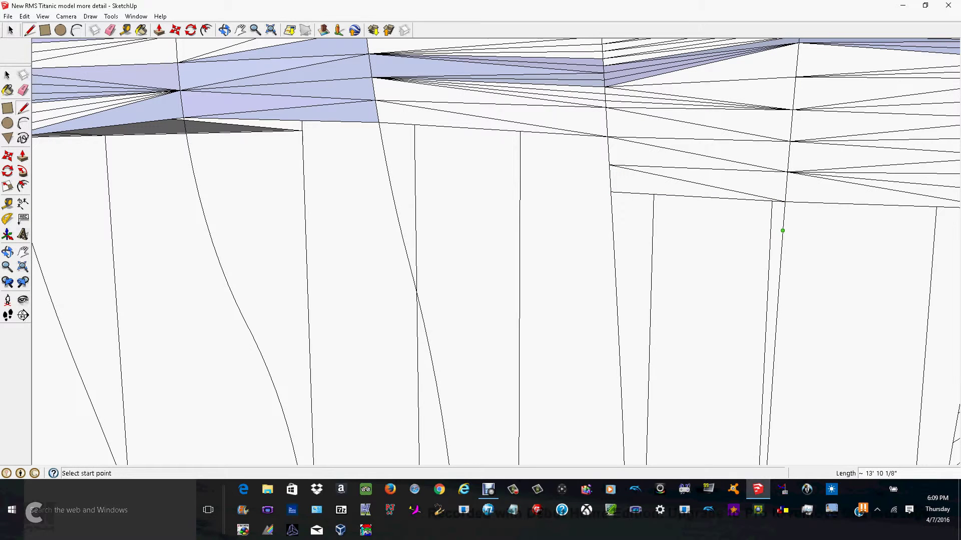
Draw two more plating strips down the same pair of frames, each with a lower edge and a diagonal
click(783, 230)
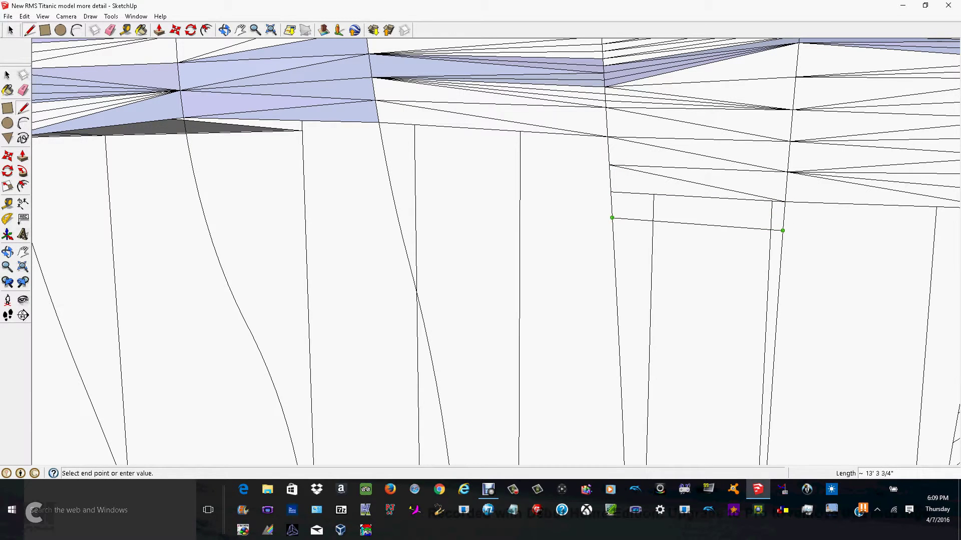
click(612, 218)
click(784, 202)
scroll(440, 170, down, 5)
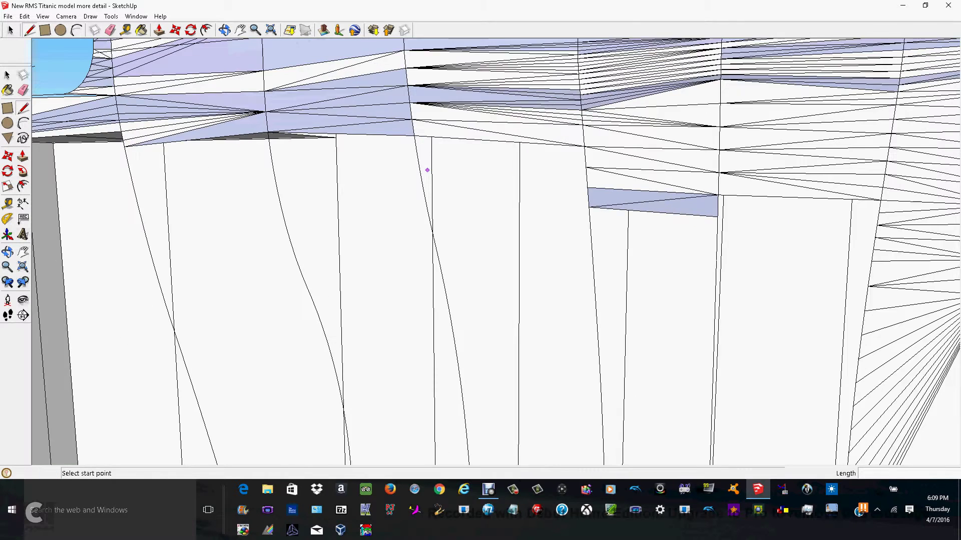
scroll(586, 203, up, 5)
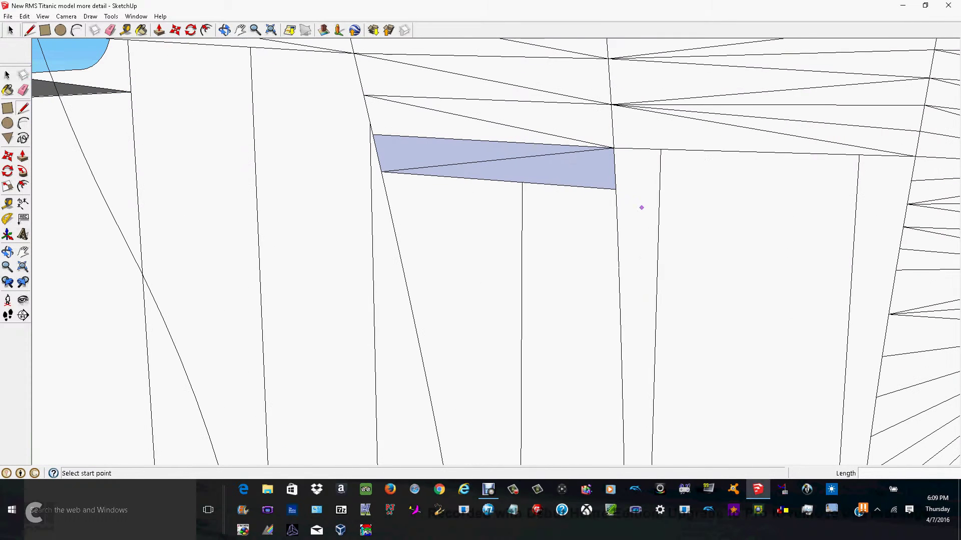
click(617, 229)
click(390, 207)
click(615, 190)
Continue the plating downward with a cross line, a diagonal and a lower edge between the next endpoints of both frames
scroll(365, 159, down, 8)
middle_drag(332, 150, 336, 152)
middle_drag(519, 83, 374, 173)
scroll(374, 172, up, 6)
click(351, 173)
click(435, 185)
click(357, 188)
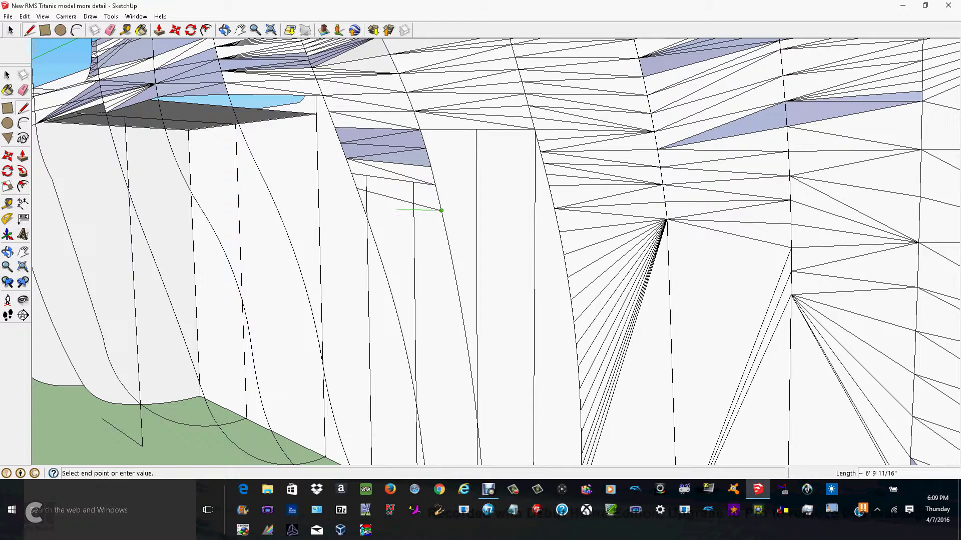
click(440, 210)
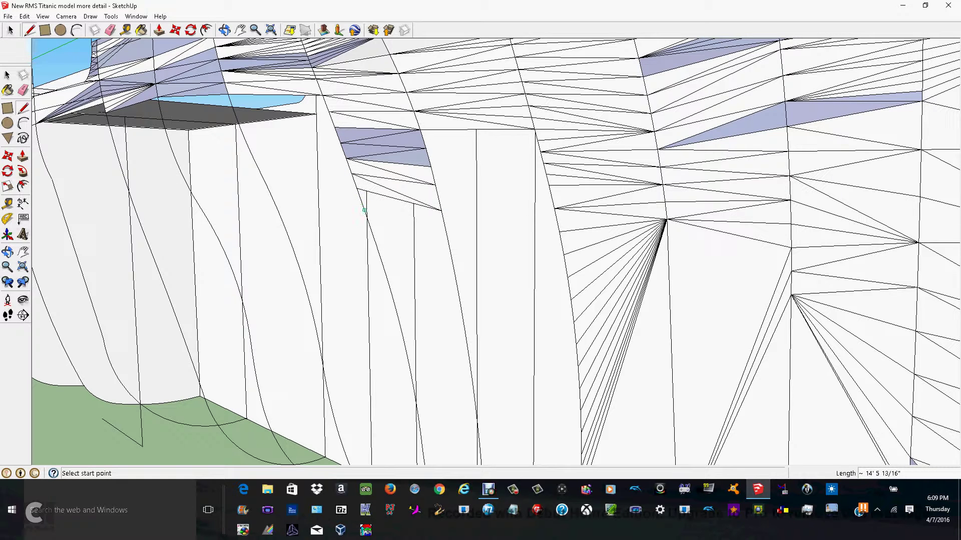
Extend the plating further down by joining successive aft-frame endpoints to the matching forward-frame endpoints with lines
click(362, 203)
click(441, 210)
scroll(401, 203, up, 4)
click(387, 198)
click(515, 218)
click(384, 177)
click(392, 219)
click(514, 218)
scroll(515, 219, down, 5)
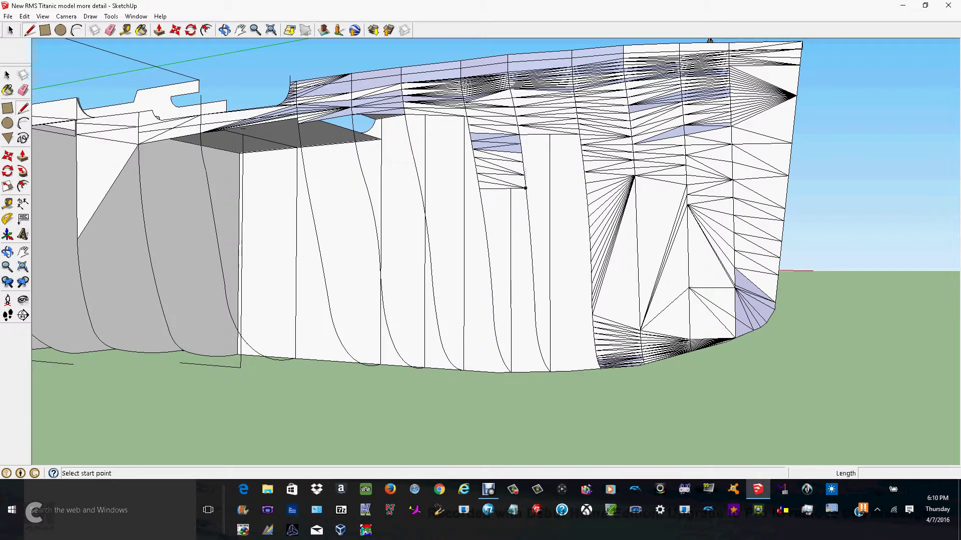
scroll(493, 207, up, 5)
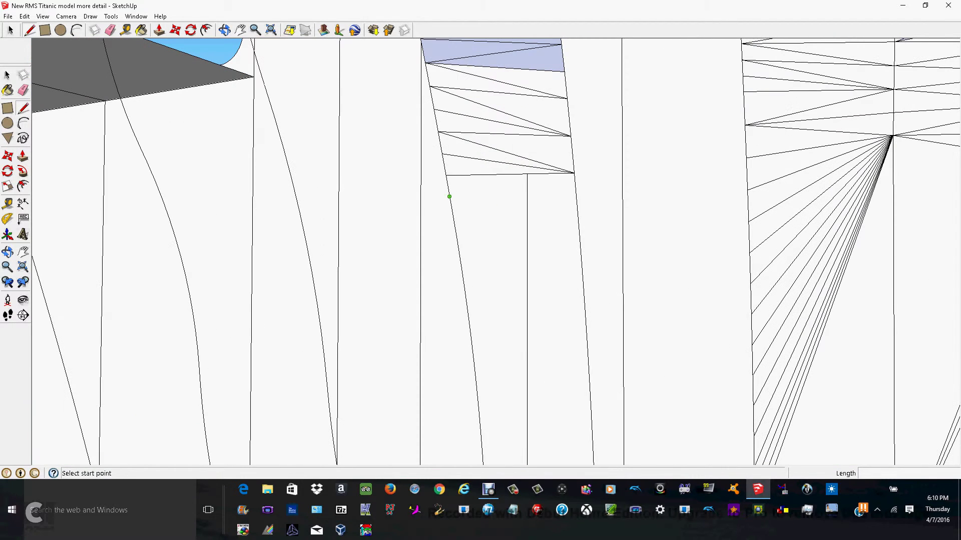